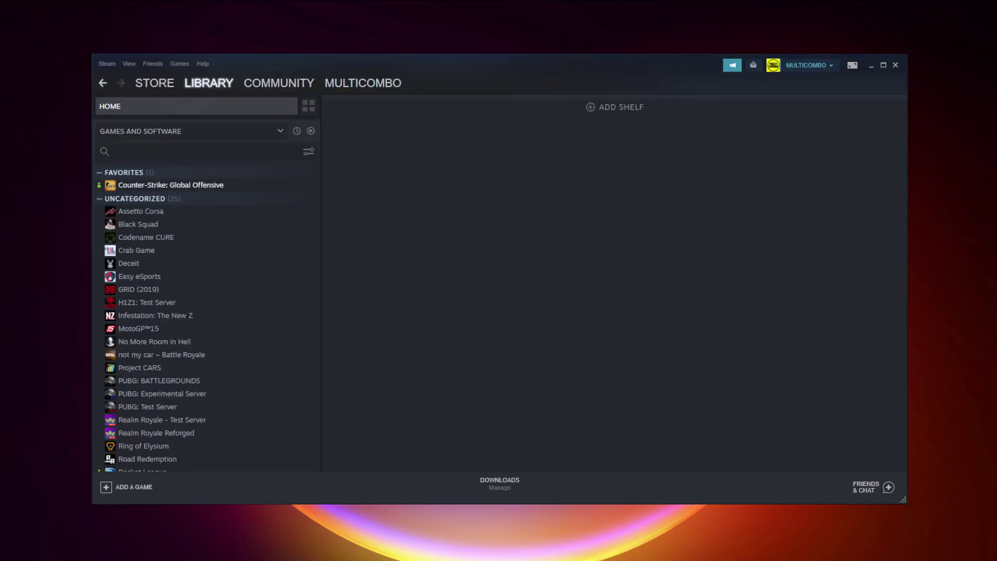
# - Add YOUR PROBLEMATIC GAME as a non-Steam game, then open its page from the library list
pyautogui.click(131, 488)
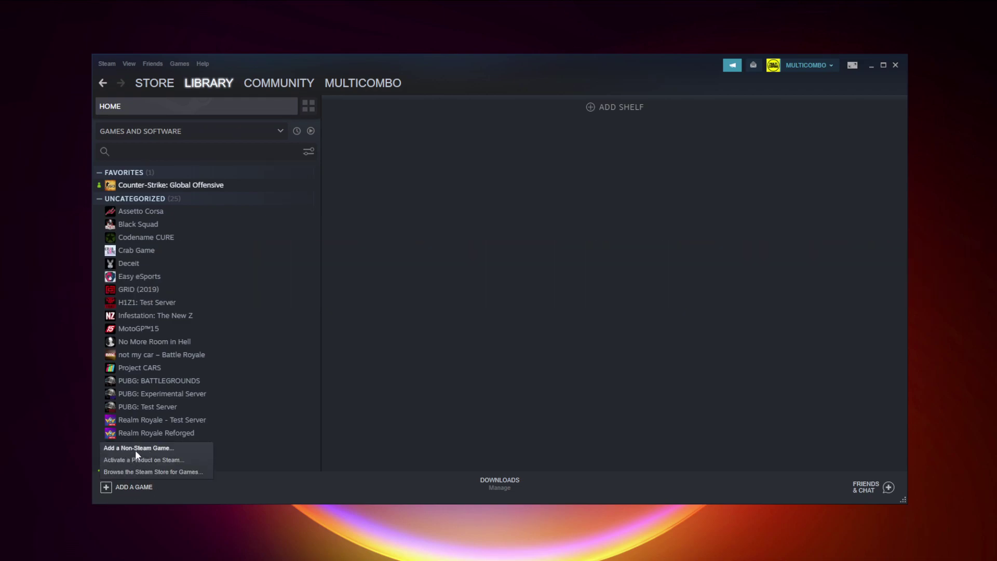
pyautogui.click(136, 450)
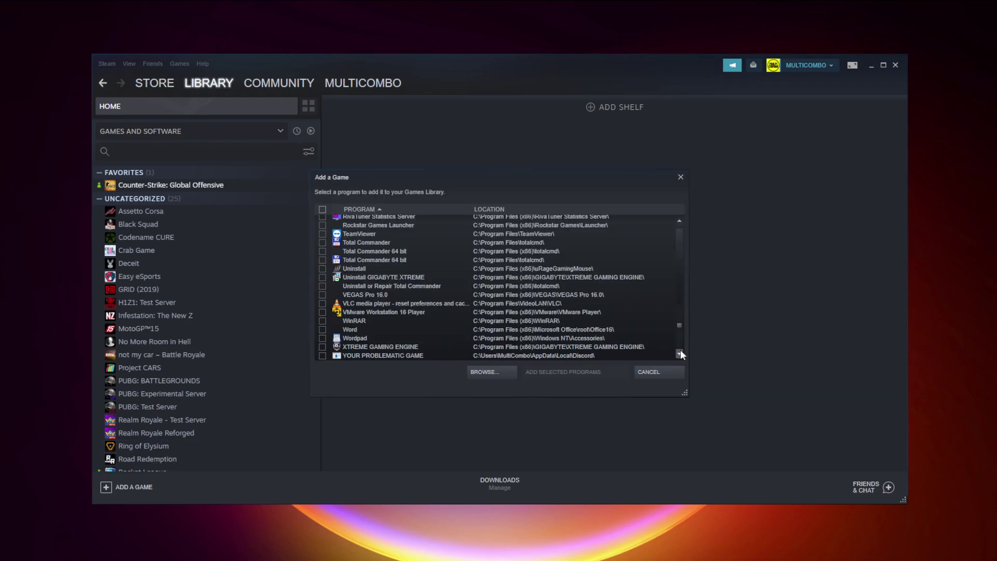
pyautogui.click(369, 356)
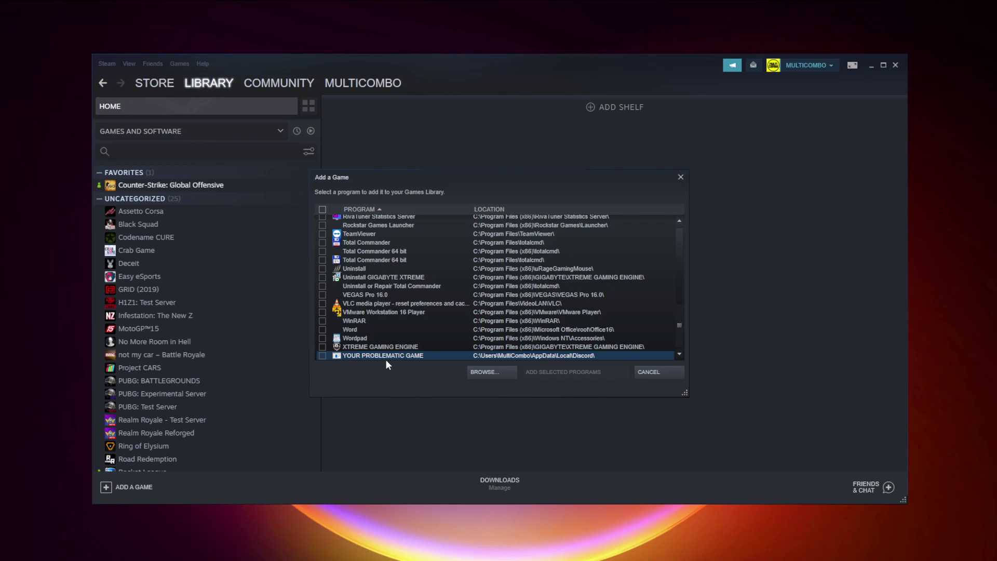
pyautogui.click(322, 356)
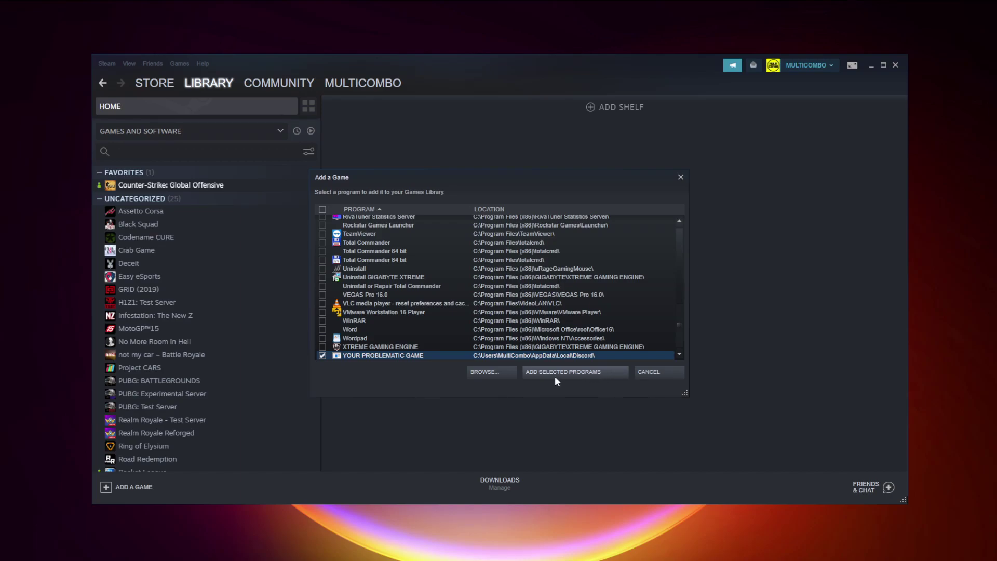
pyautogui.click(582, 375)
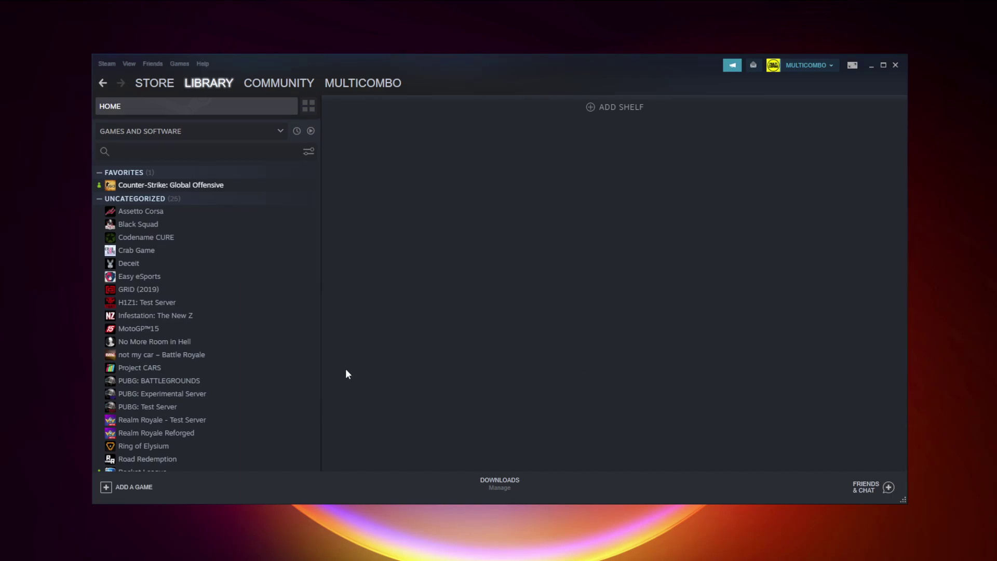
pyautogui.scroll(-3, 290, 339)
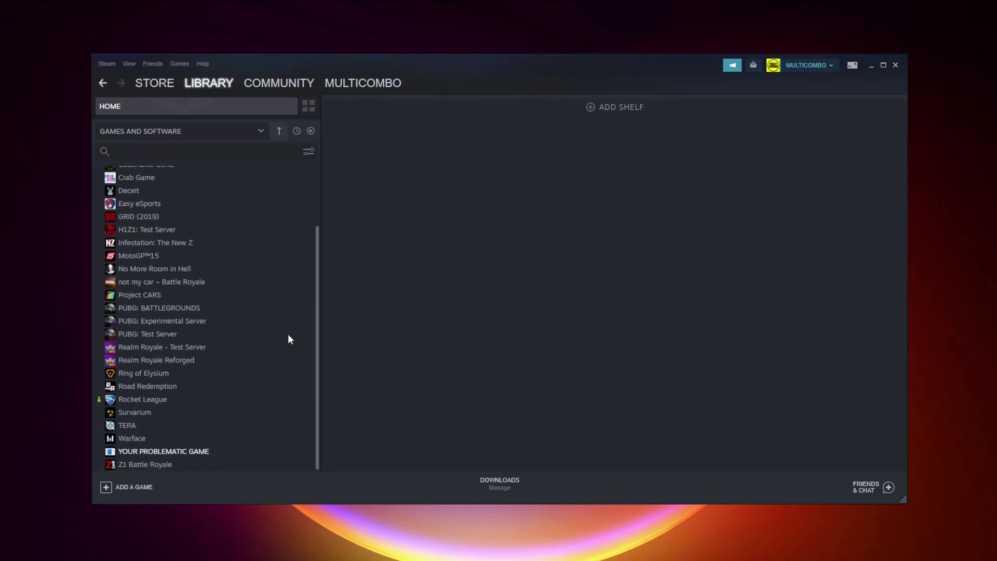
pyautogui.click(193, 452)
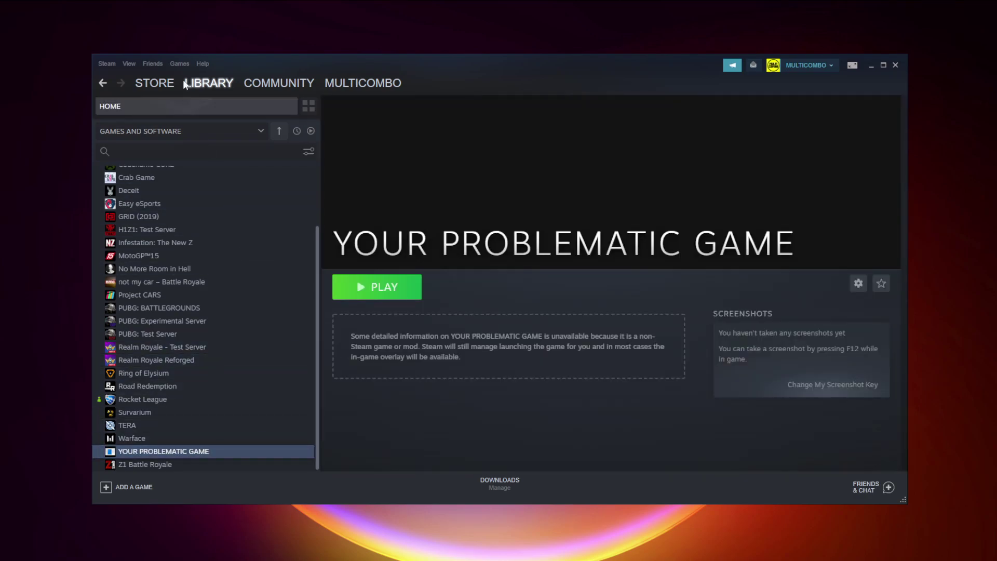
# - Go to Steam Settings' Controller page and open General Controller Settings
pyautogui.click(105, 64)
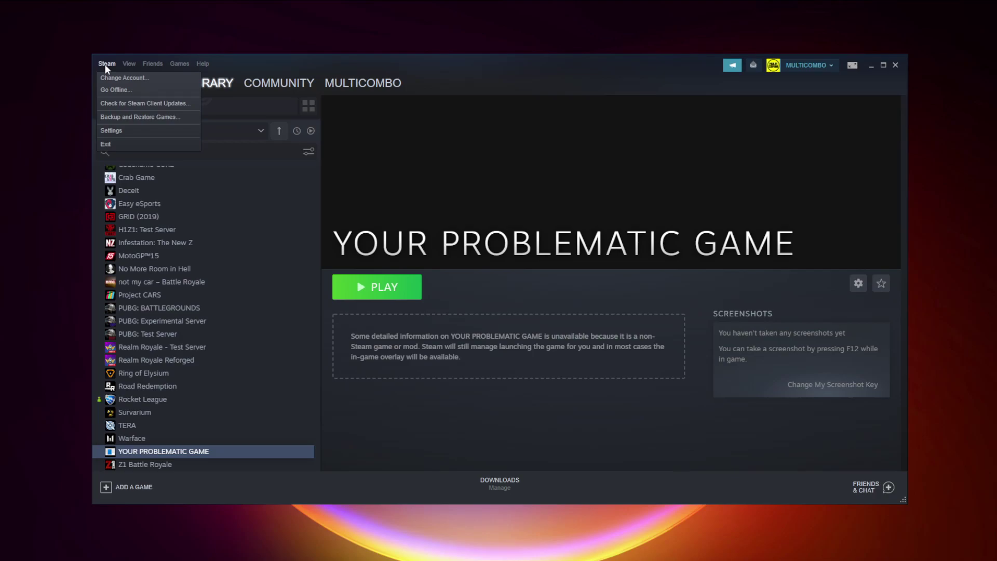
pyautogui.click(125, 130)
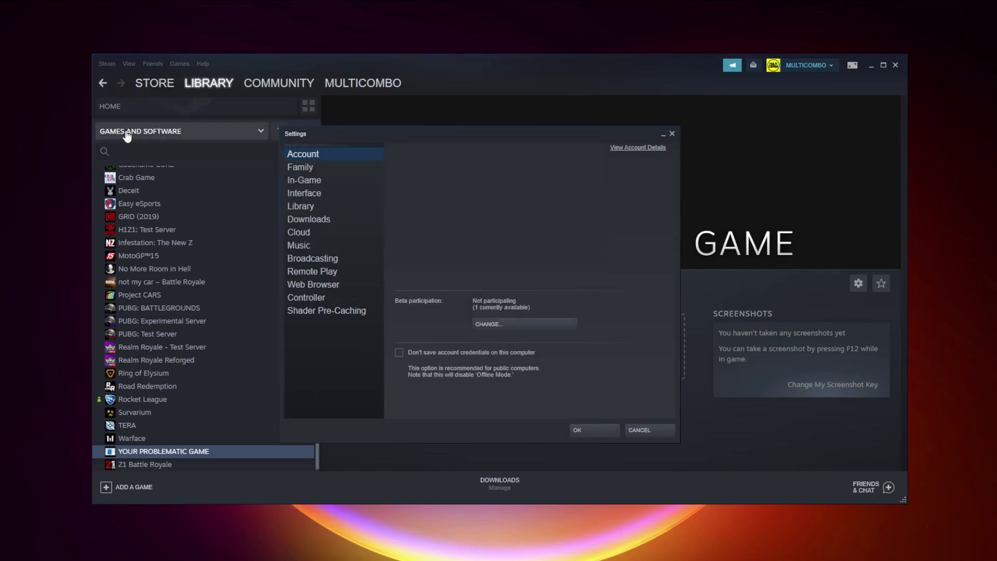
pyautogui.click(327, 297)
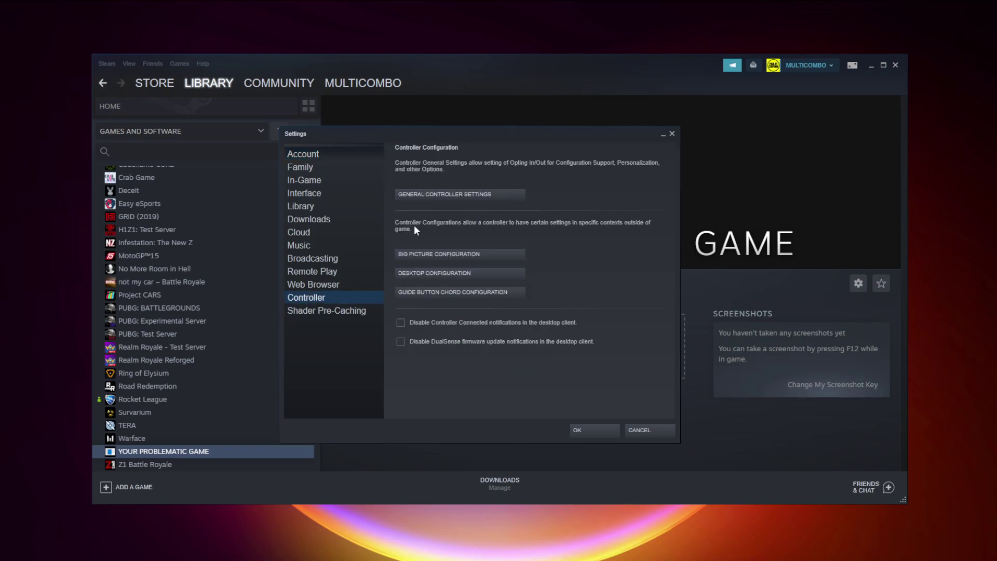
pyautogui.click(461, 196)
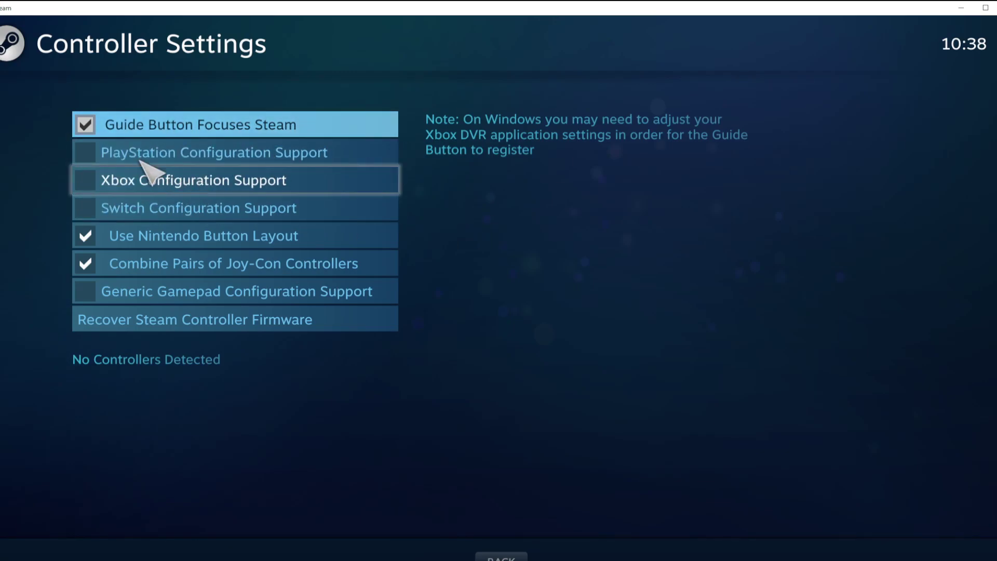
# - Enable Xbox Configuration Support, check the Xbox 360 Controller's calibration without changes, then exit
pyautogui.click(91, 179)
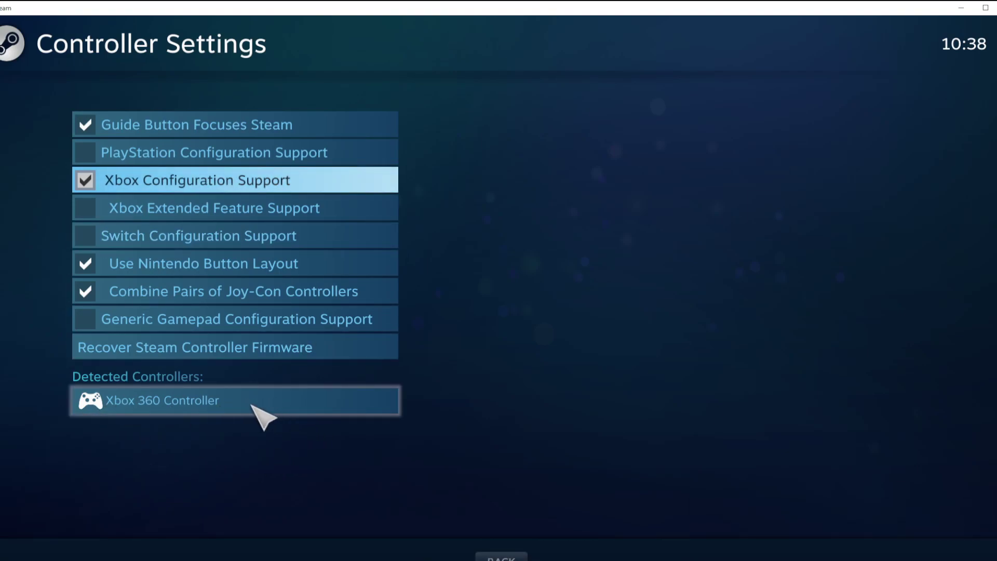
pyautogui.click(276, 404)
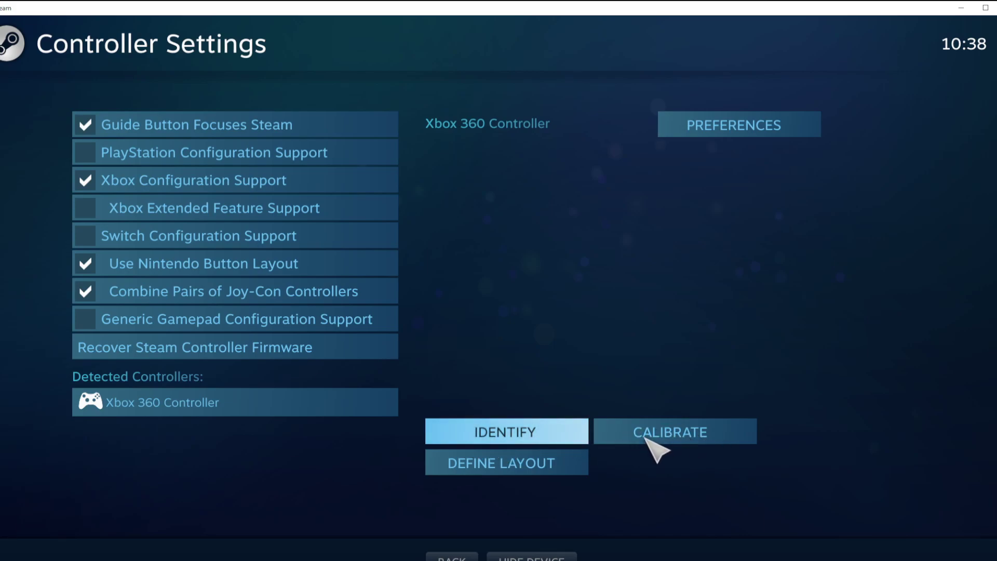
pyautogui.click(677, 436)
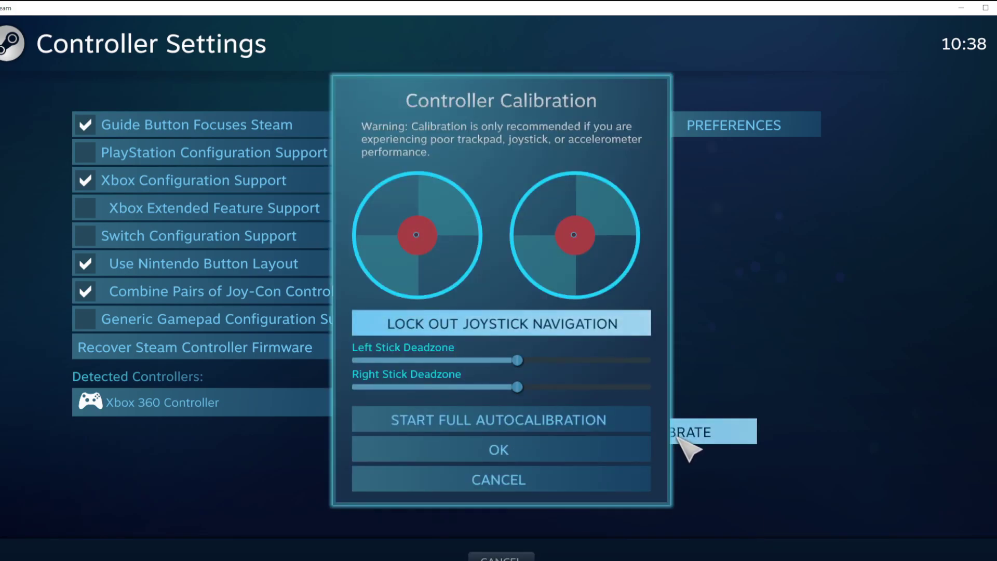
pyautogui.press('Escape')
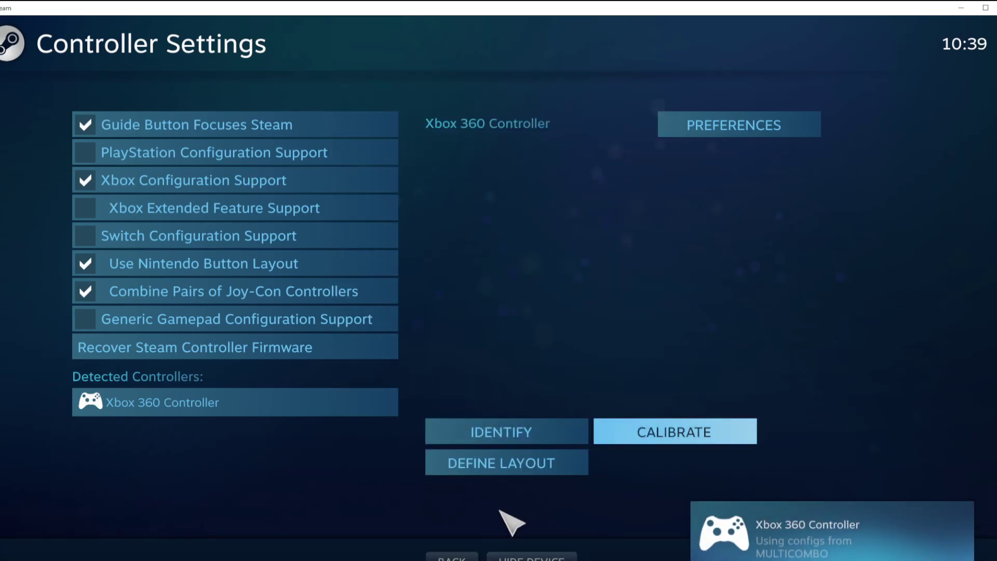
pyautogui.press('Escape')
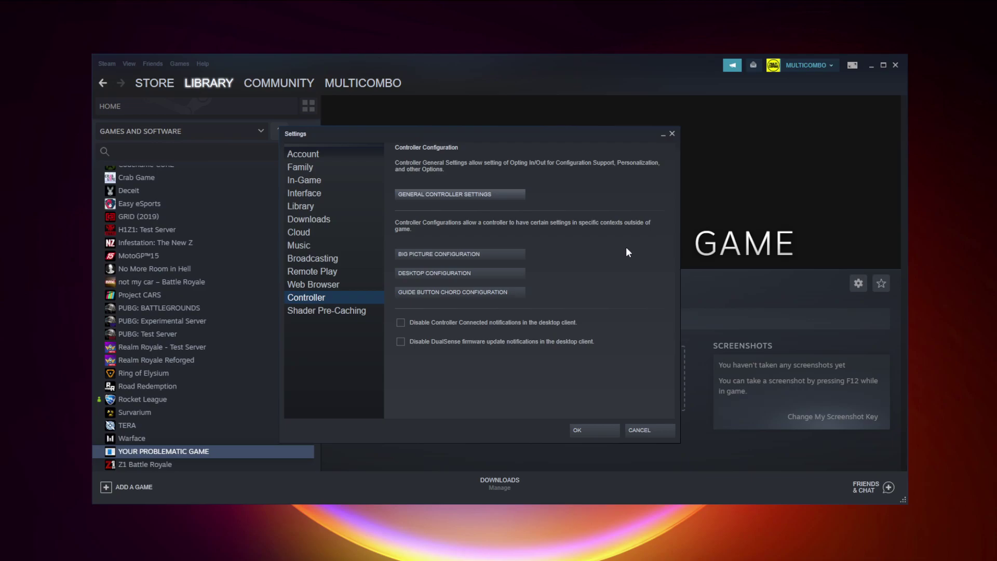
# - Confirm the Settings window with OK and launch Big Picture Mode
pyautogui.click(594, 430)
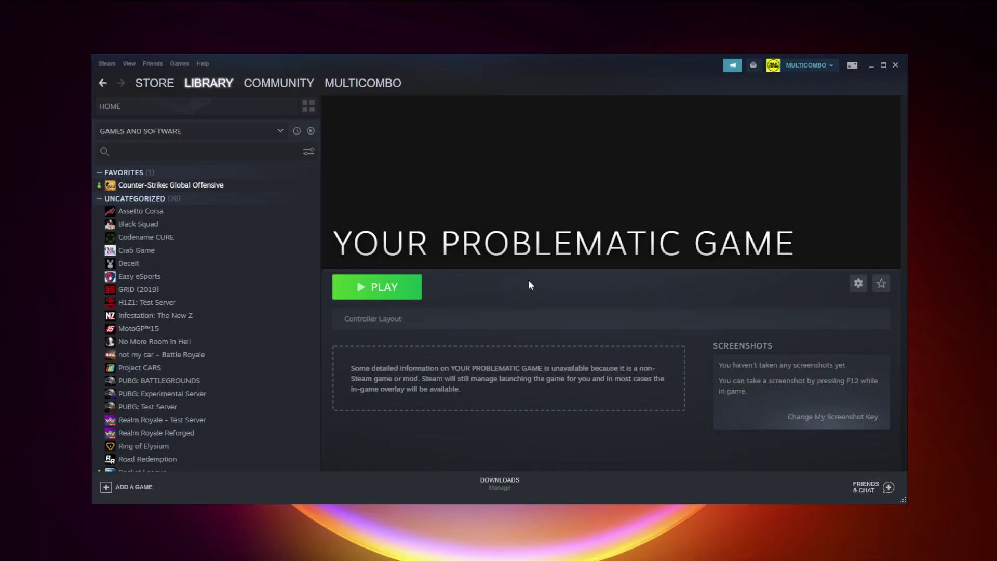
pyautogui.click(853, 65)
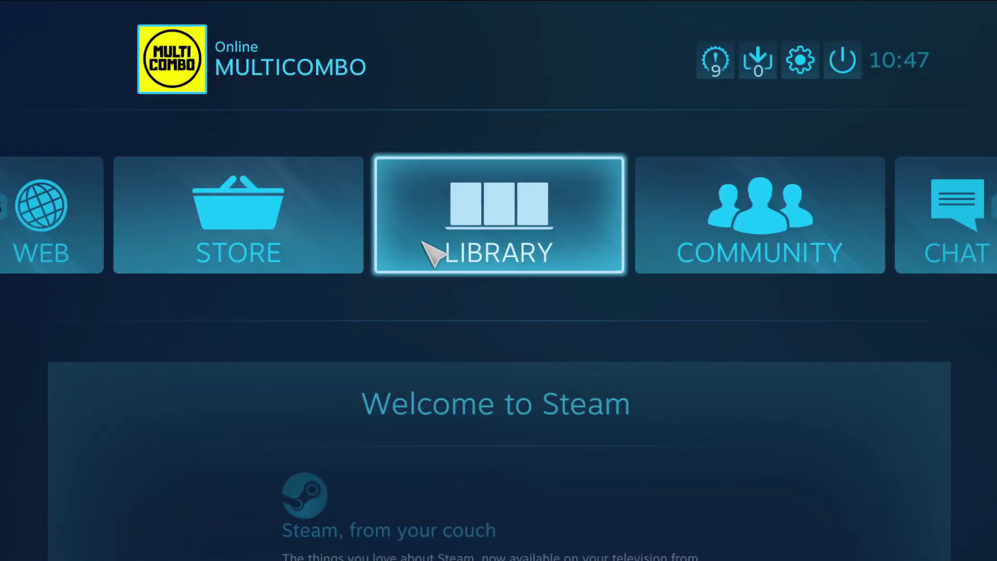
# - In Big Picture, set Counter-Strike: Global Offensive's Steam Input Per-Game Setting to Forced Off and confirm
pyautogui.click(510, 259)
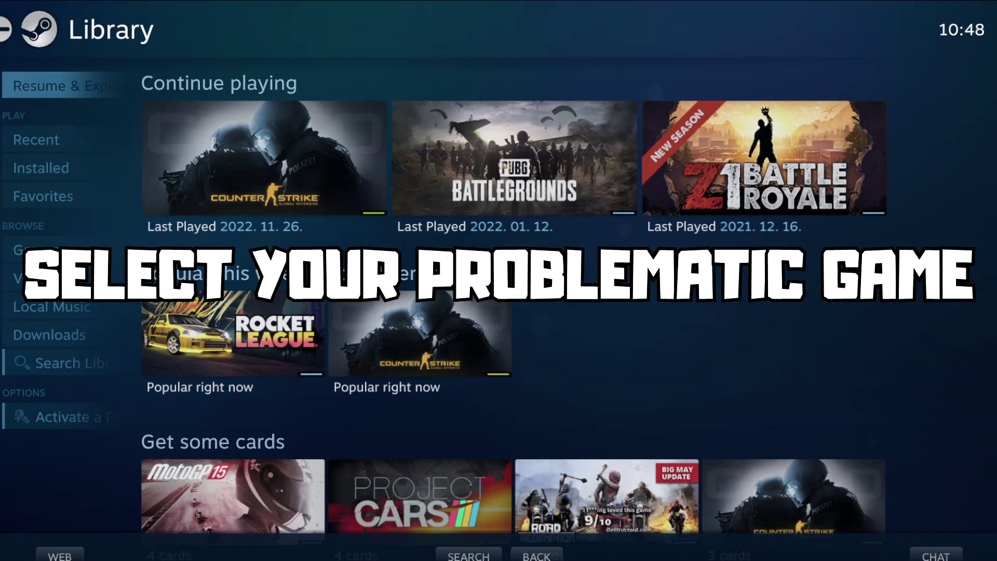
pyautogui.click(251, 204)
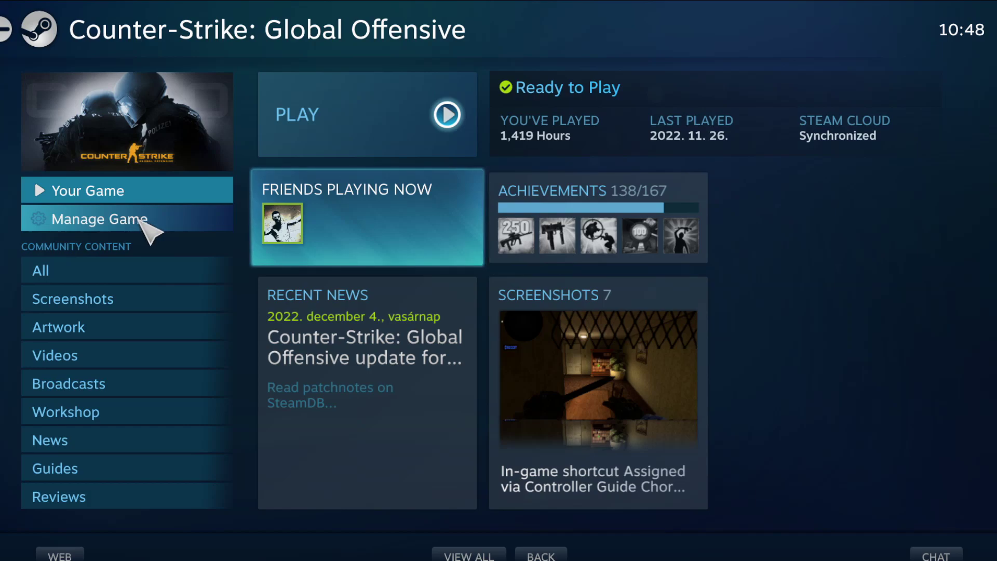
pyautogui.click(139, 221)
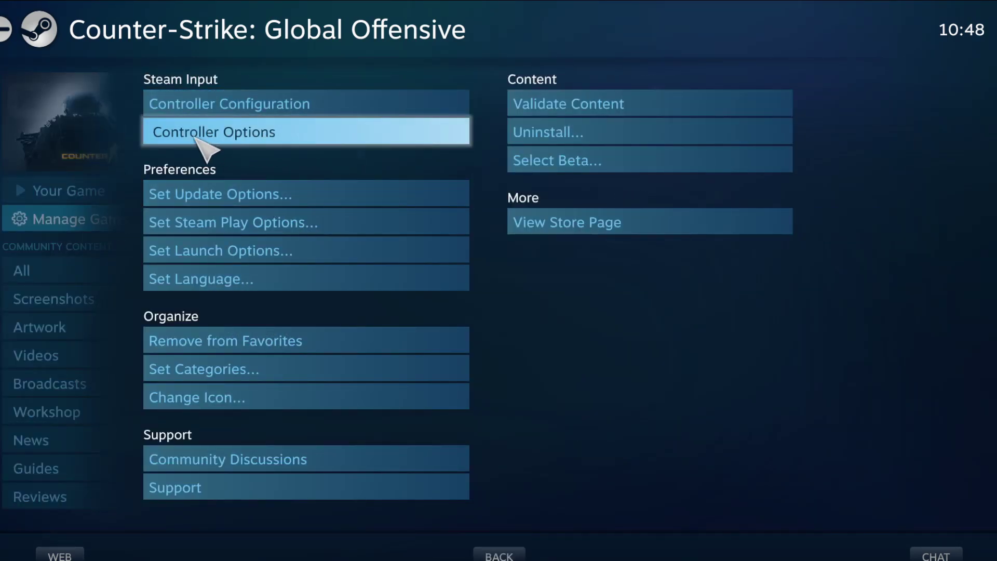
pyautogui.click(282, 132)
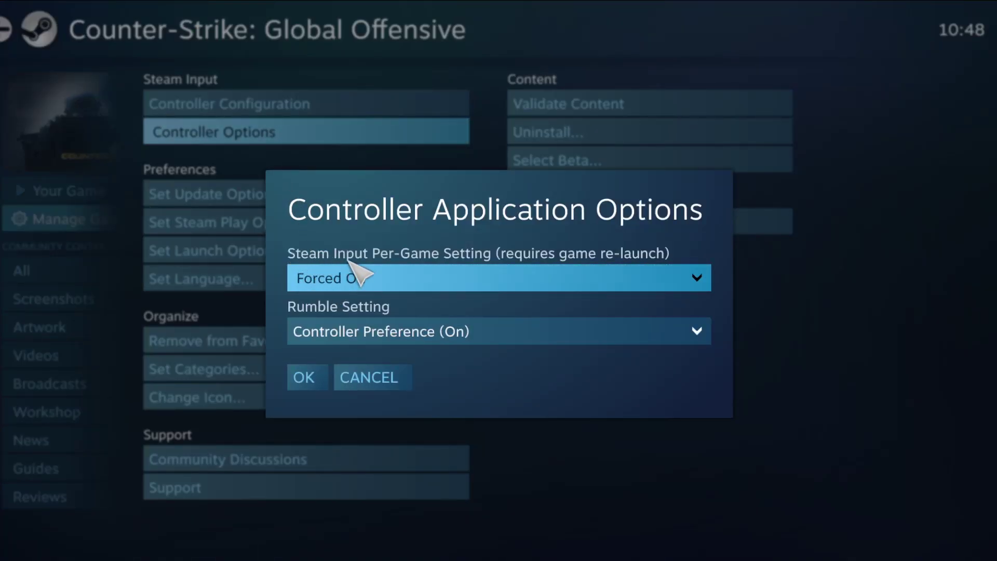
pyautogui.click(475, 281)
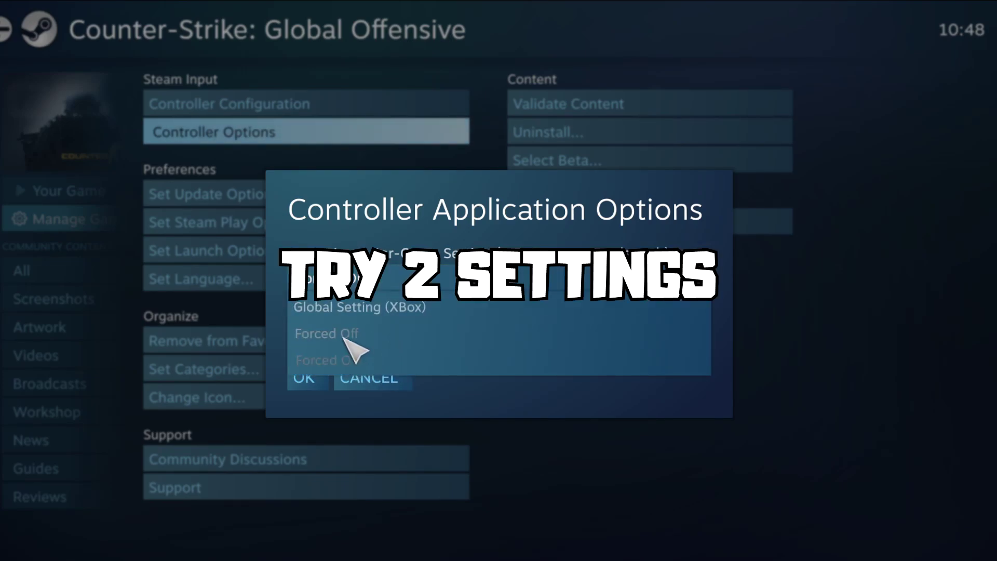
pyautogui.click(407, 335)
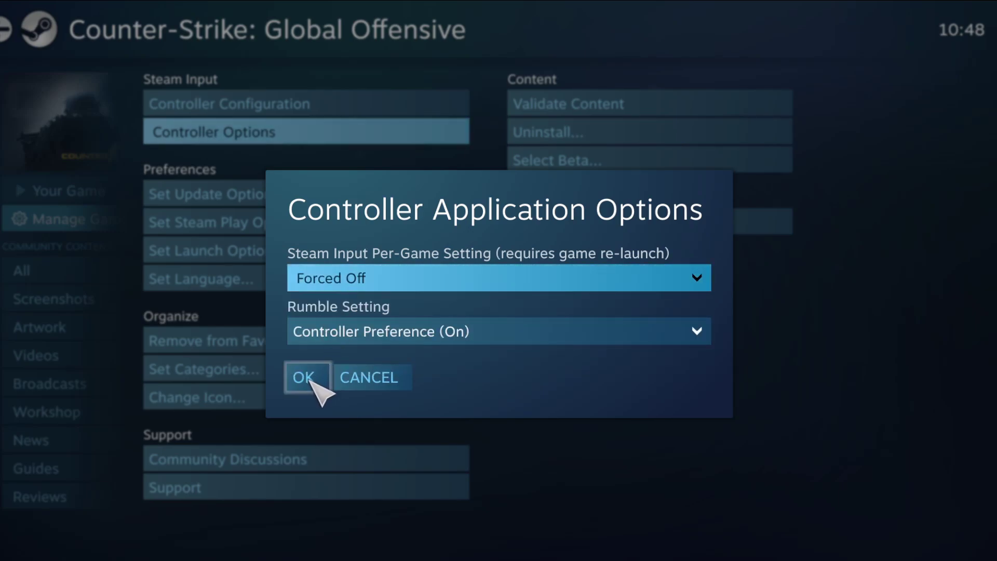
pyautogui.click(320, 387)
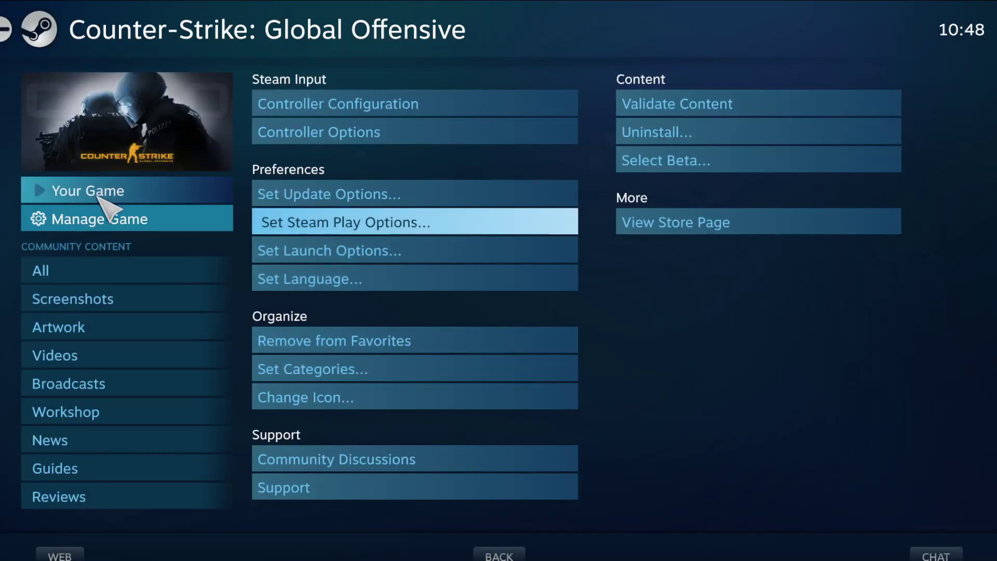
# - Set Counter-Strike's Properties controller override to Disable Steam Input, then close the properties
pyautogui.click(102, 193)
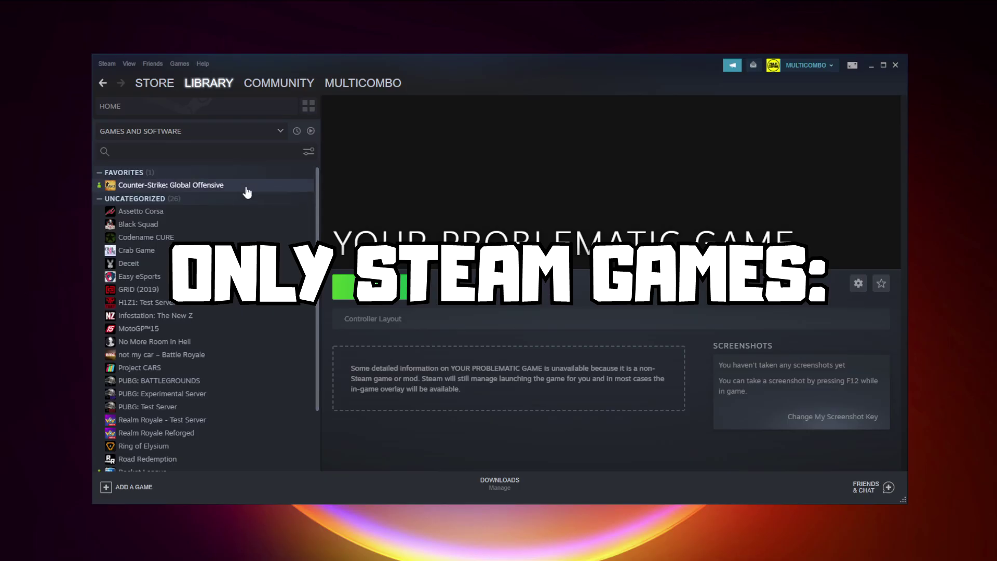
pyautogui.rightClick(244, 186)
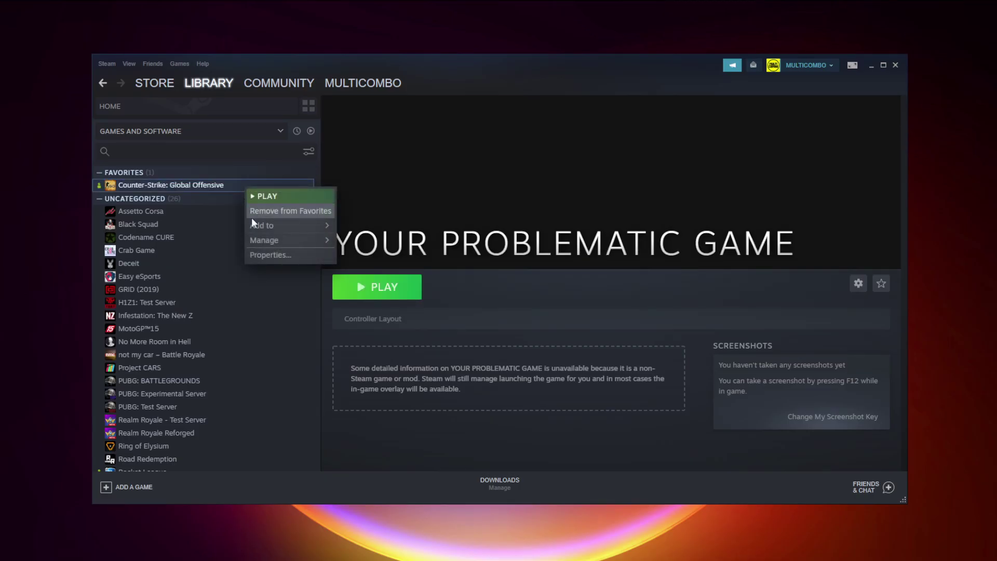
pyautogui.click(294, 255)
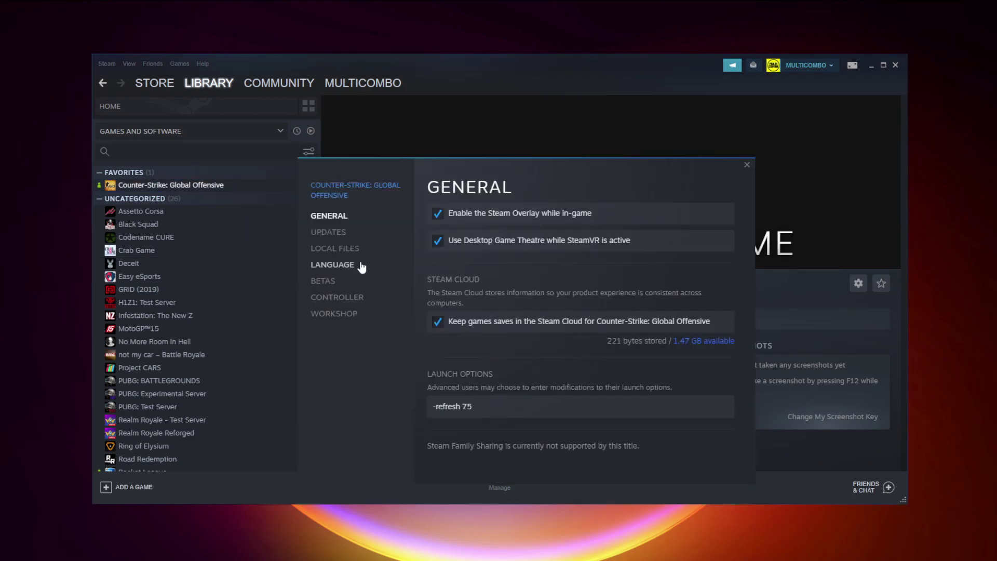
pyautogui.click(342, 298)
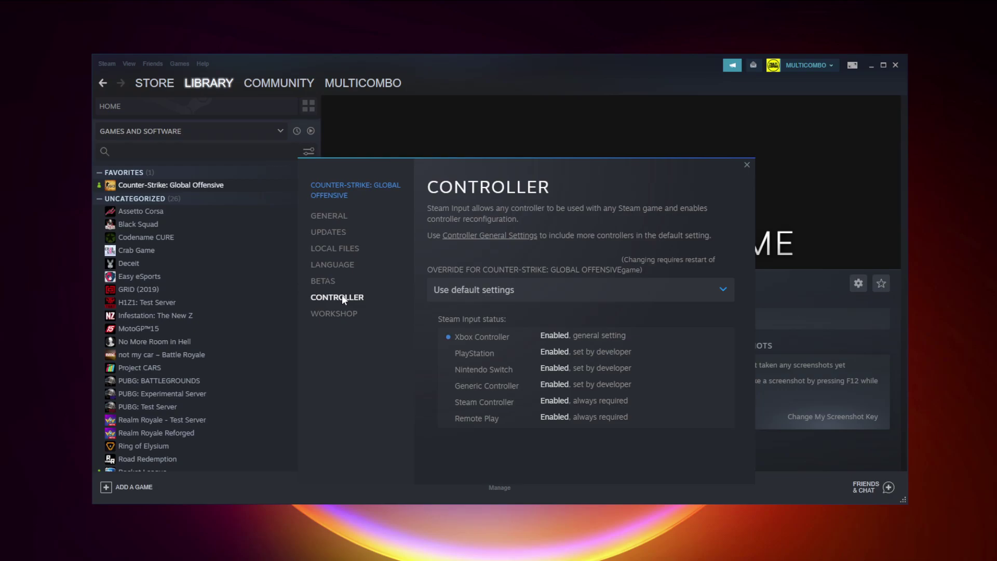
pyautogui.click(511, 296)
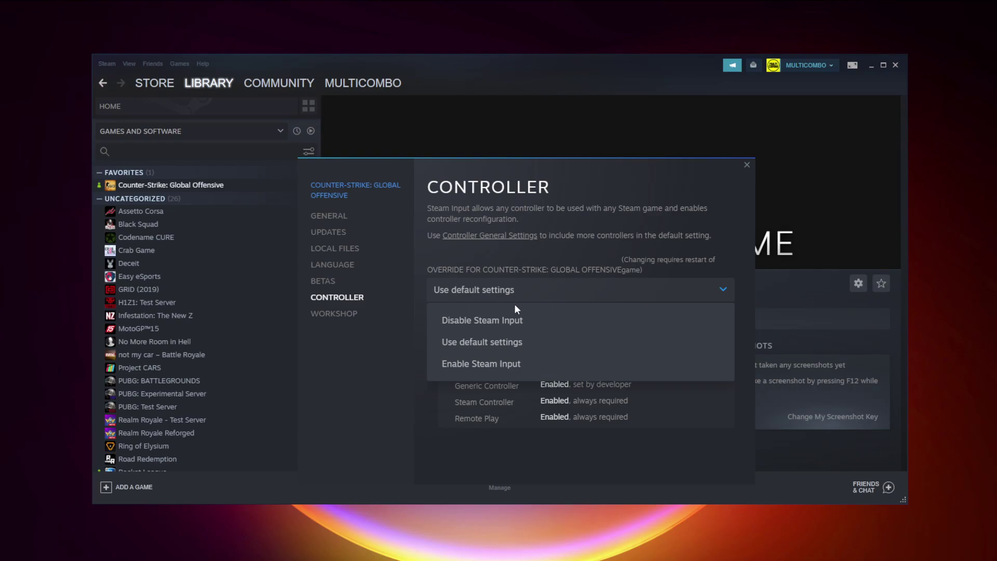
pyautogui.click(504, 321)
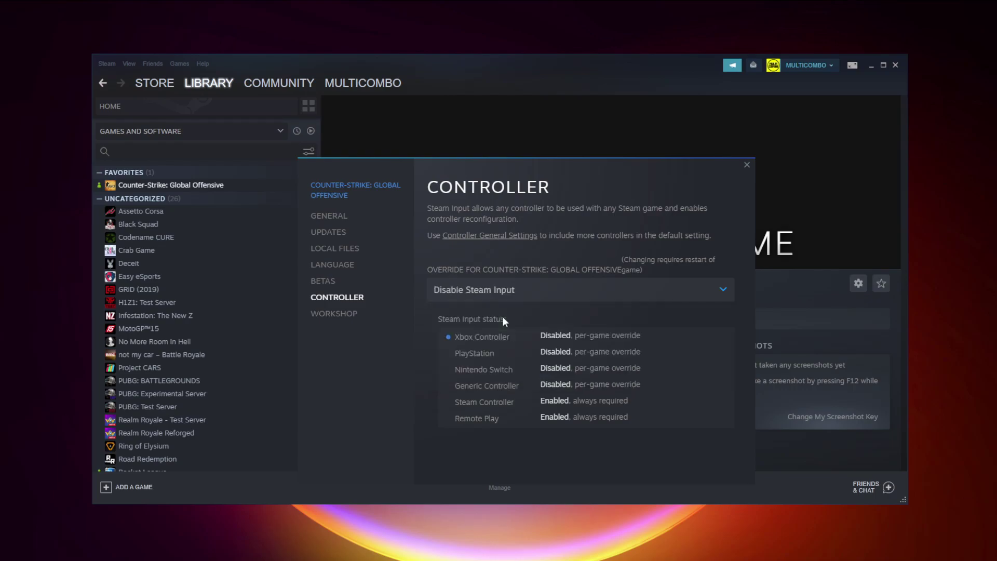
pyautogui.click(747, 166)
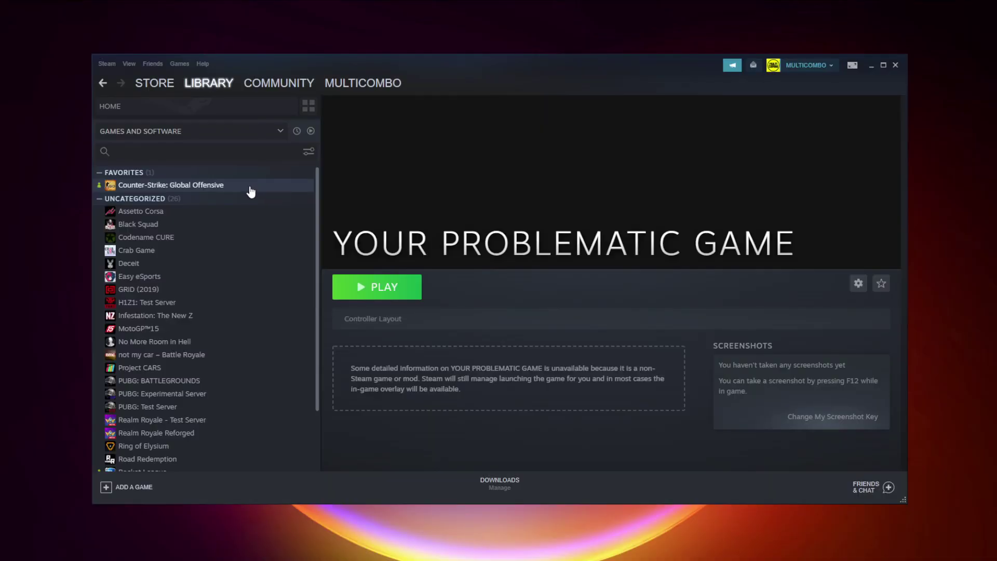
# - Change Counter-Strike's Properties controller override to Enable Steam Input
pyautogui.rightClick(248, 188)
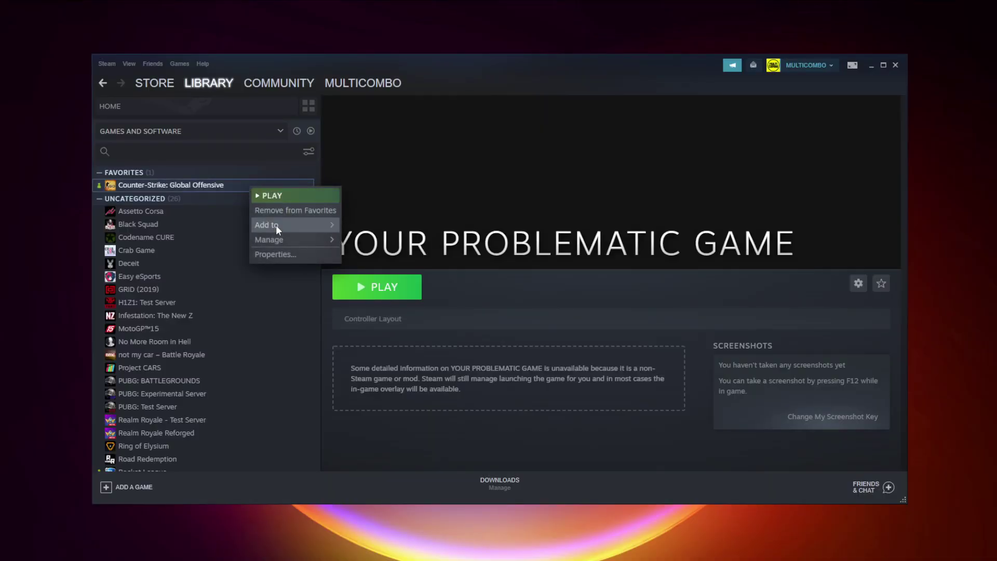
pyautogui.click(289, 253)
pyautogui.click(372, 302)
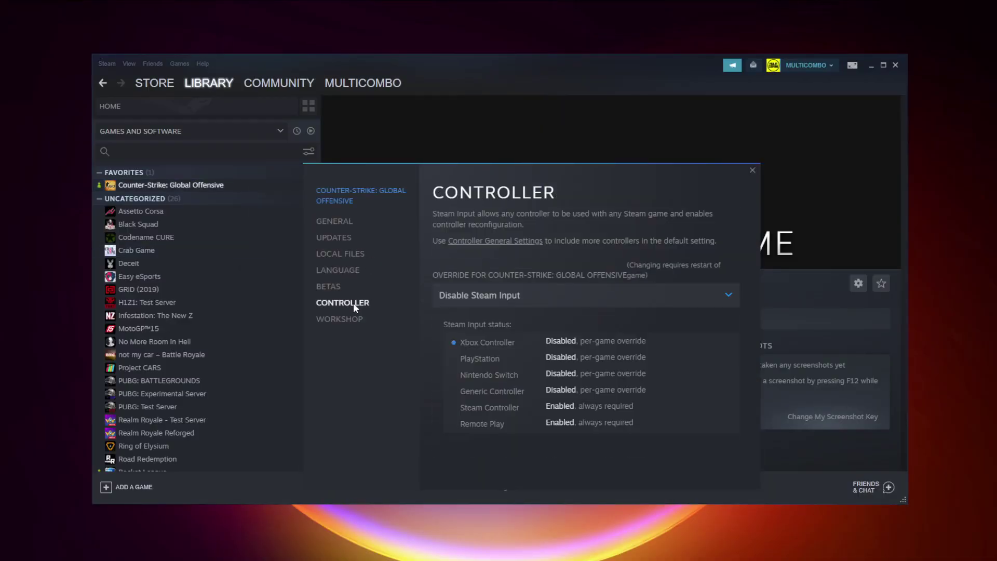
pyautogui.click(507, 295)
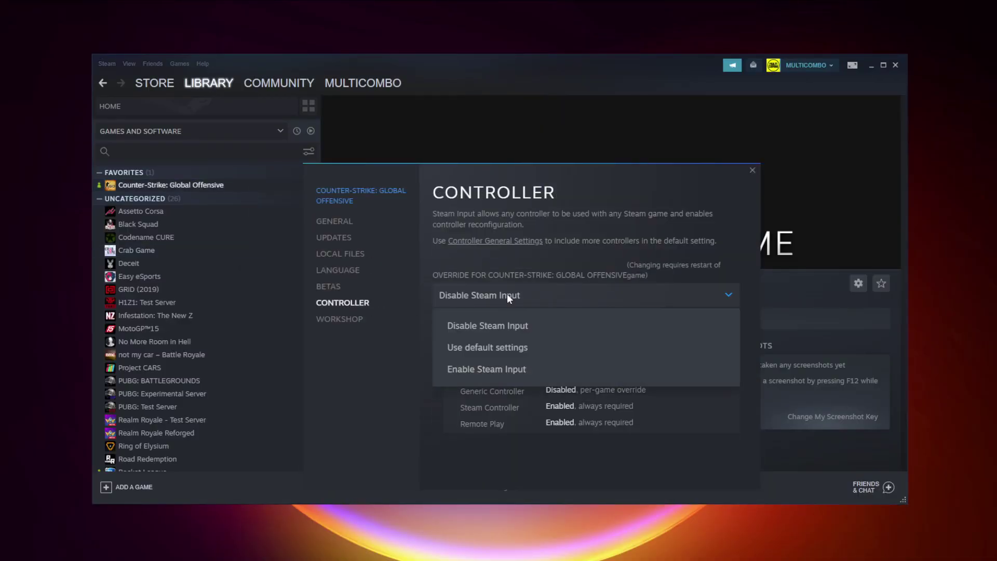
pyautogui.click(553, 374)
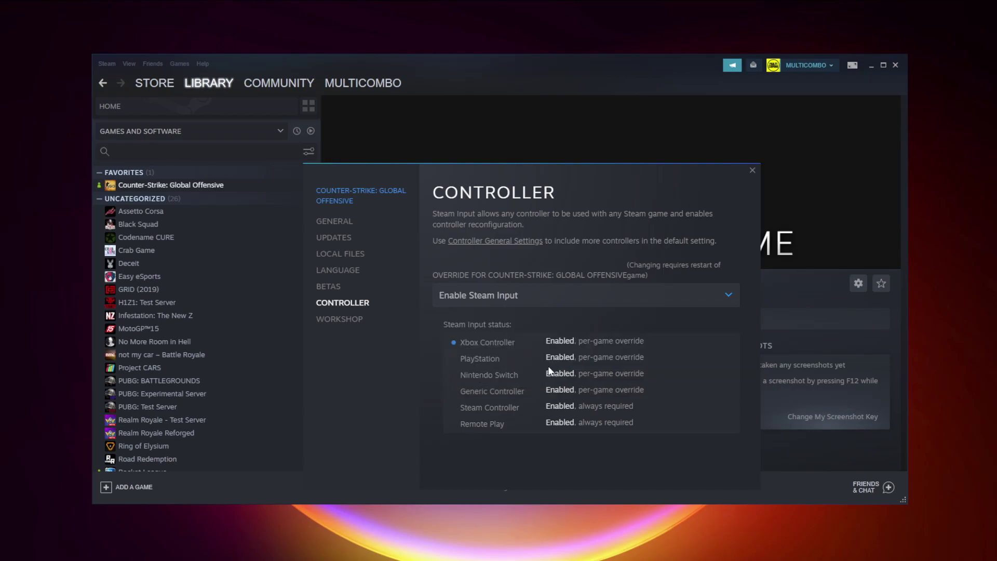